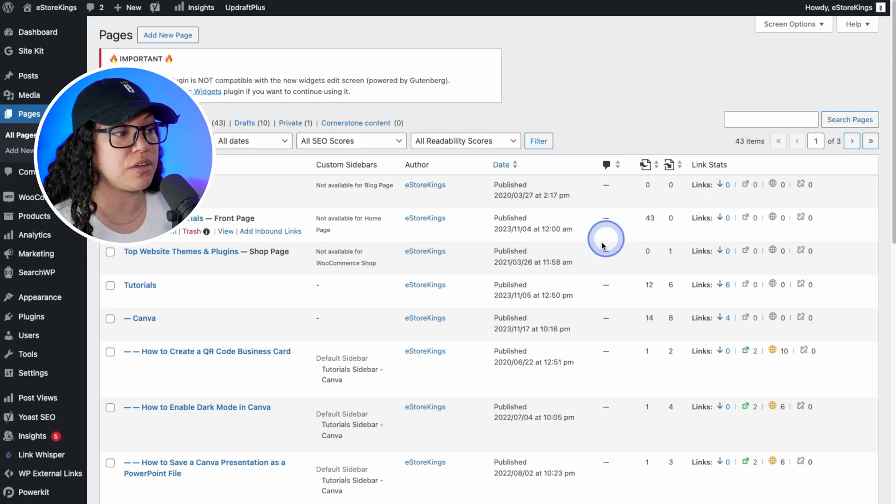
Step: Search the plugin directory for 'duplicate', then install and activate the Duplicate Page plugin
{"action": "mouse_move", "coordinate": [38, 316]}
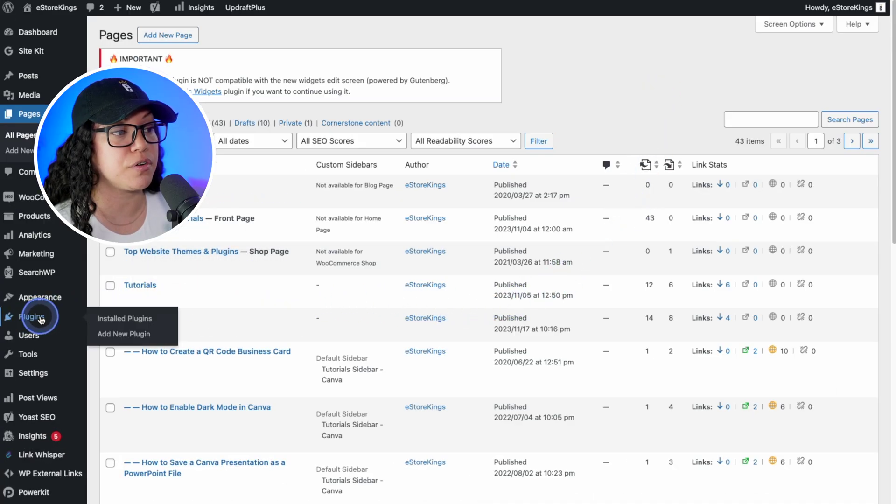
{"action": "left_click", "coordinate": [131, 334]}
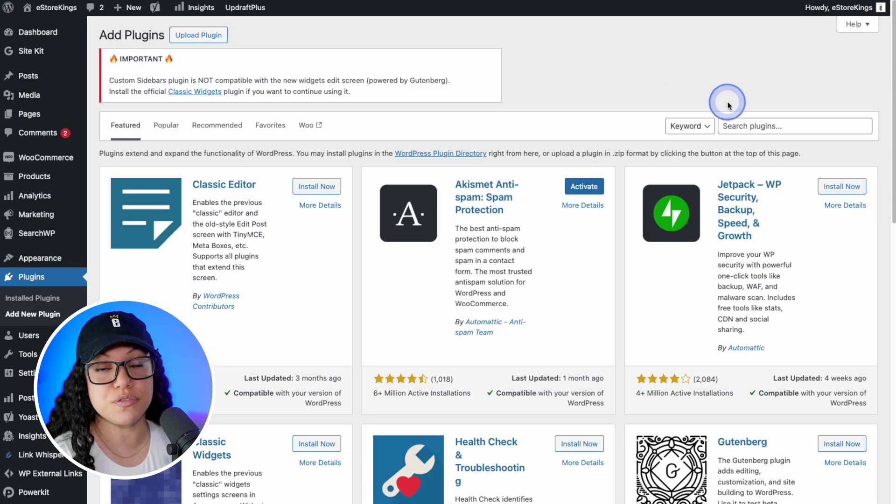
{"action": "left_click", "coordinate": [746, 125]}
{"action": "type", "text": "duplic"}
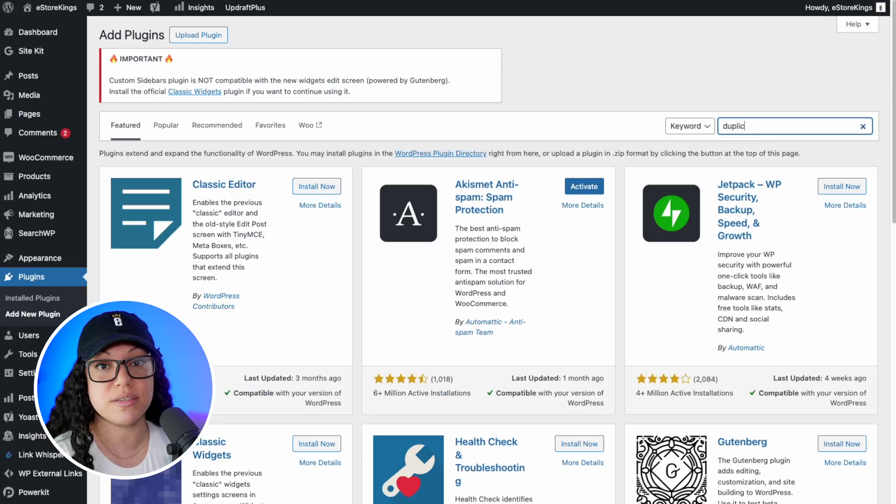
{"action": "type", "text": "ate"}
{"action": "key", "text": "Return"}
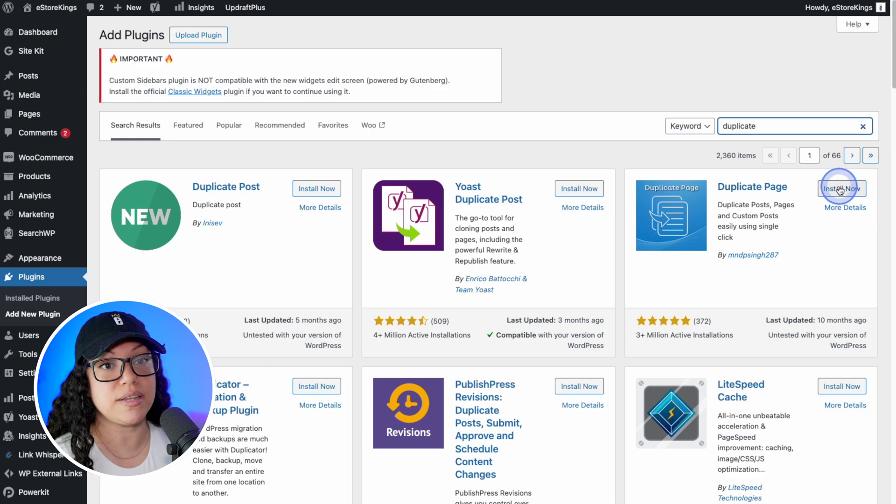
{"action": "left_click", "coordinate": [838, 189]}
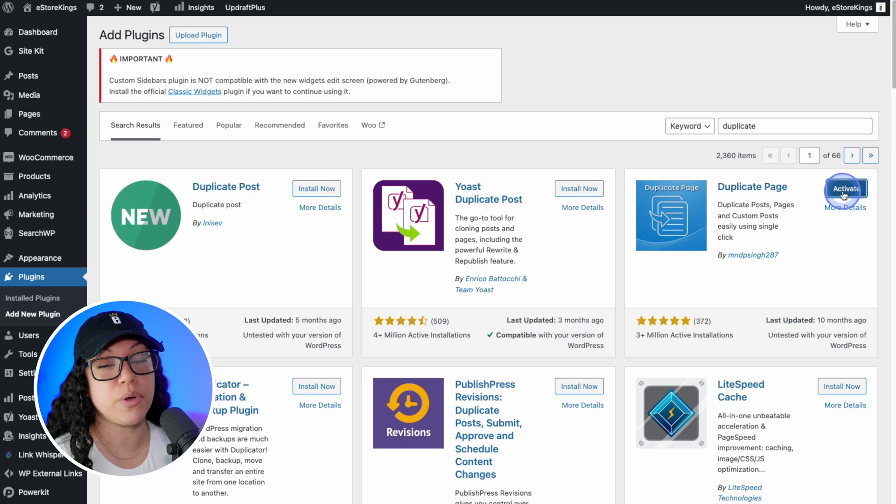
{"action": "left_click", "coordinate": [842, 191]}
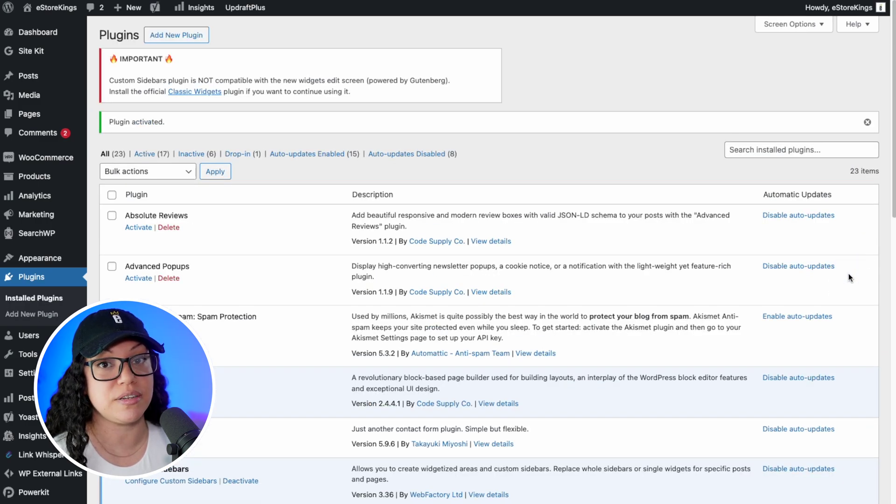
Step: From the Pages list, make a draft copy of the Canva page with Duplicate This
{"action": "left_click", "coordinate": [846, 276]}
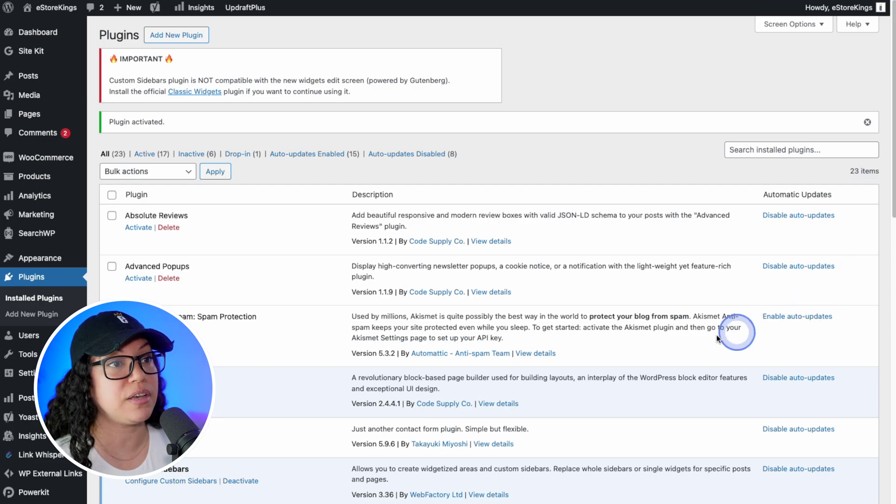
{"action": "left_click", "coordinate": [61, 117]}
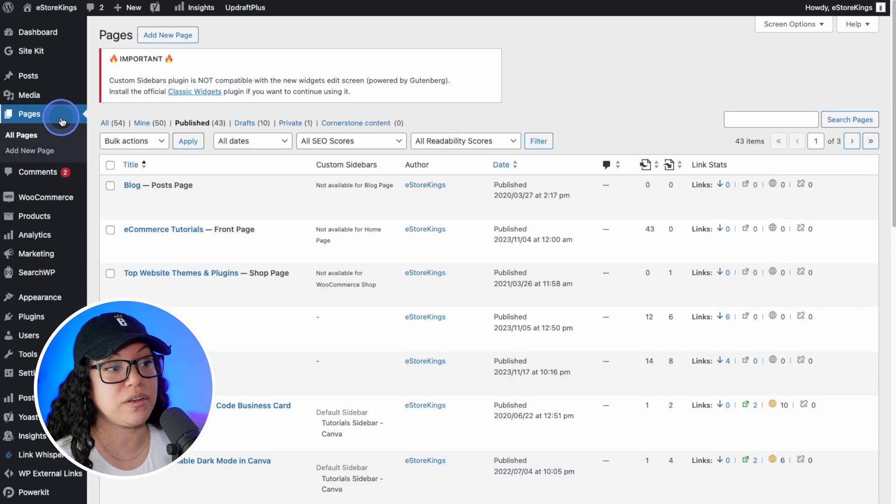
{"action": "mouse_move", "coordinate": [200, 376]}
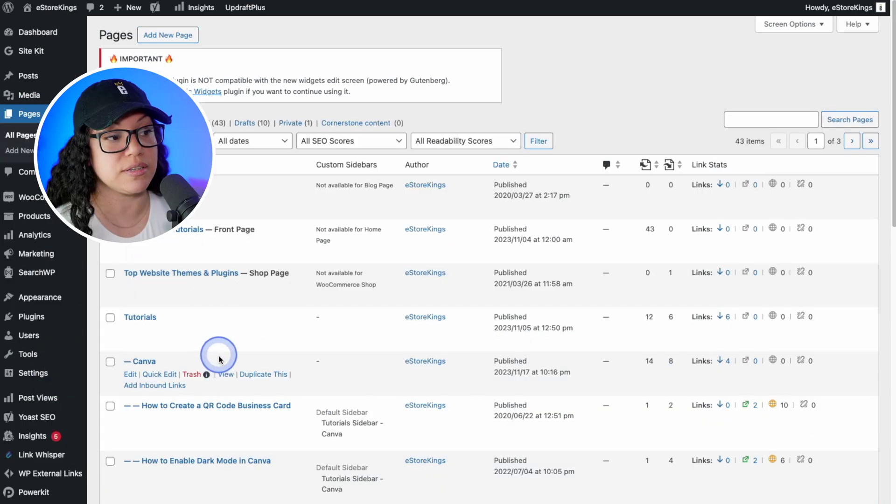
{"action": "left_click", "coordinate": [271, 375]}
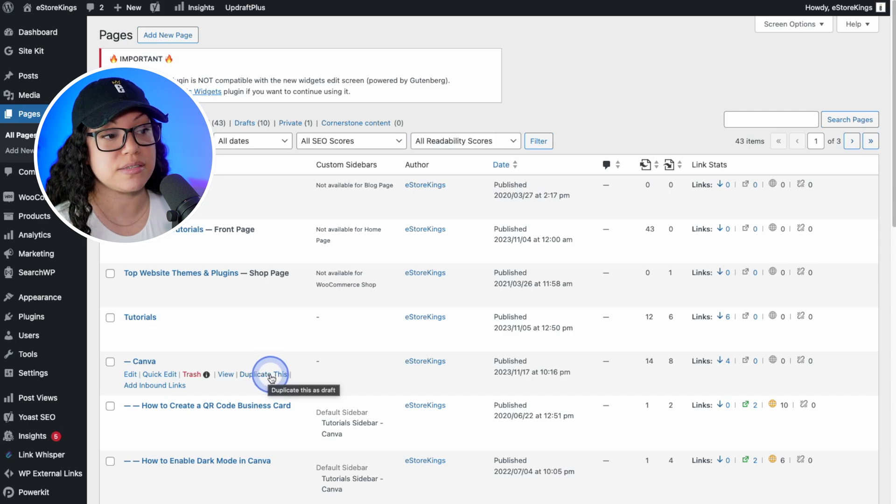
{"action": "left_click", "coordinate": [271, 375]}
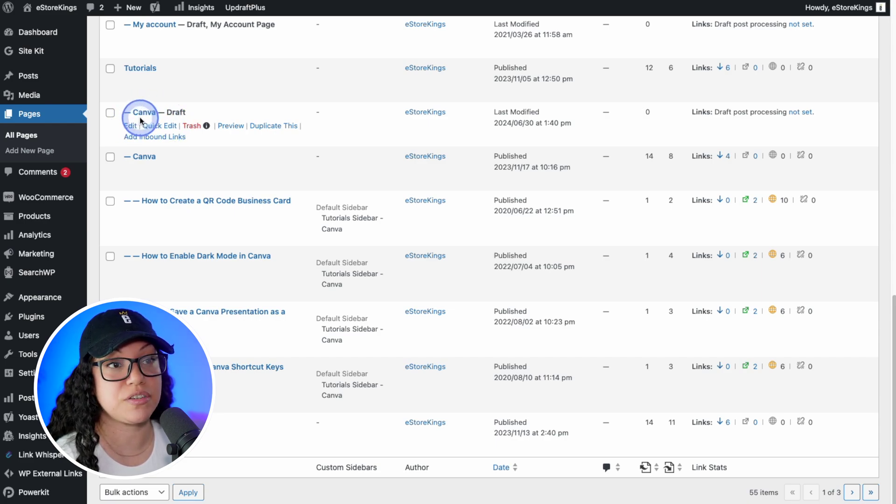
Step: Open the '— Canva — Draft' copy in the block editor and select its Canva title
{"action": "left_click", "coordinate": [141, 113]}
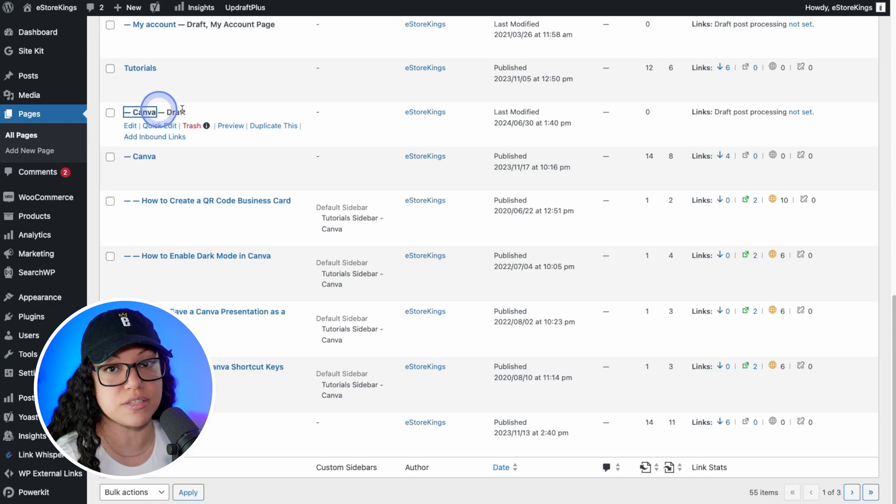
{"action": "left_click", "coordinate": [540, 135]}
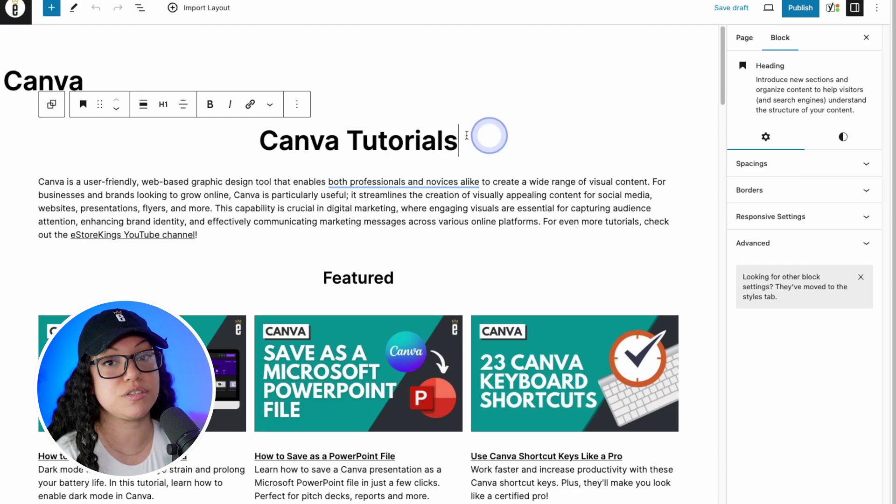
{"action": "double_click", "coordinate": [63, 75]}
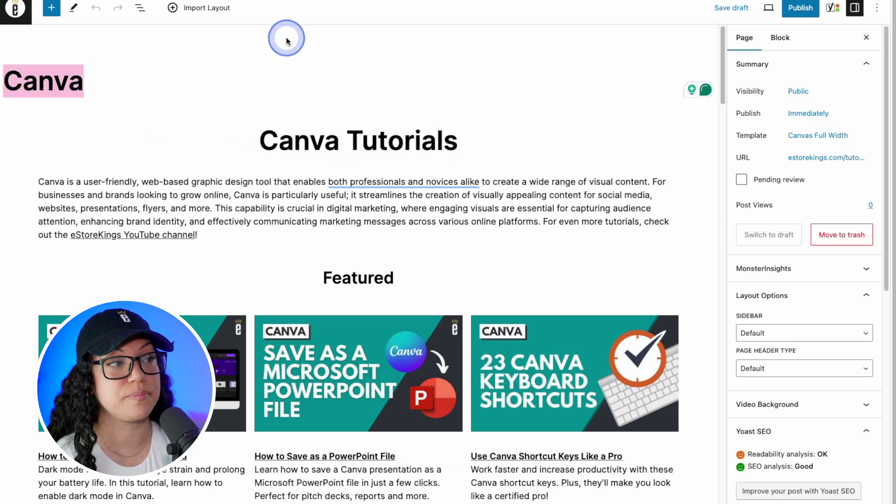
Step: Retitle the draft 'WordPress', make the heading 'WordPress Tutorials', and paste a WordPress intro paragraph
{"action": "type", "text": "WordPress"}
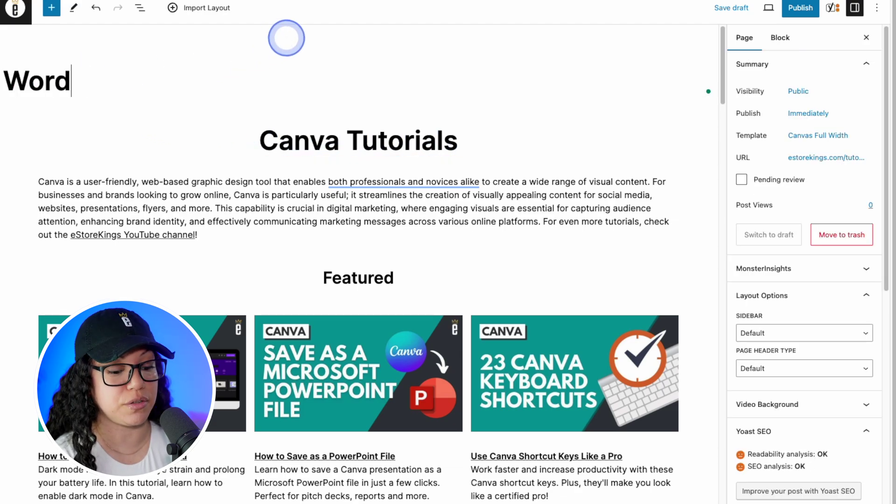
{"action": "double_click", "coordinate": [295, 140]}
{"action": "type", "text": "WordPress"}
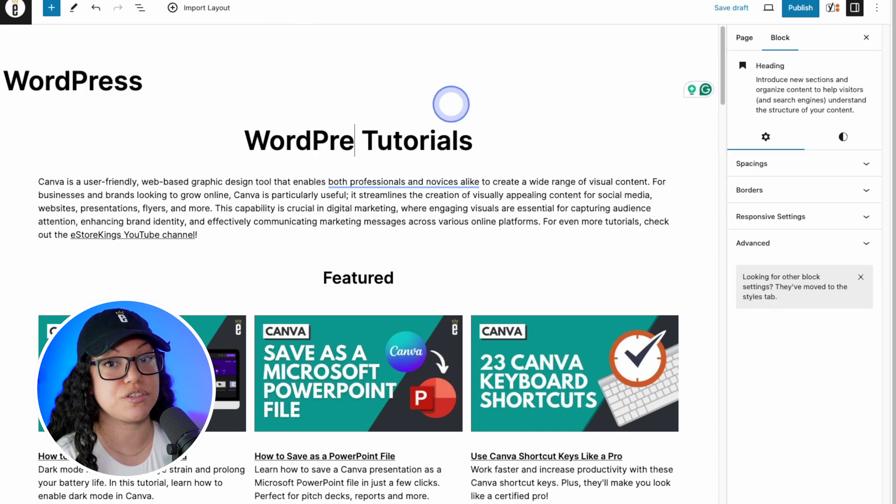
{"action": "triple_click", "coordinate": [409, 206]}
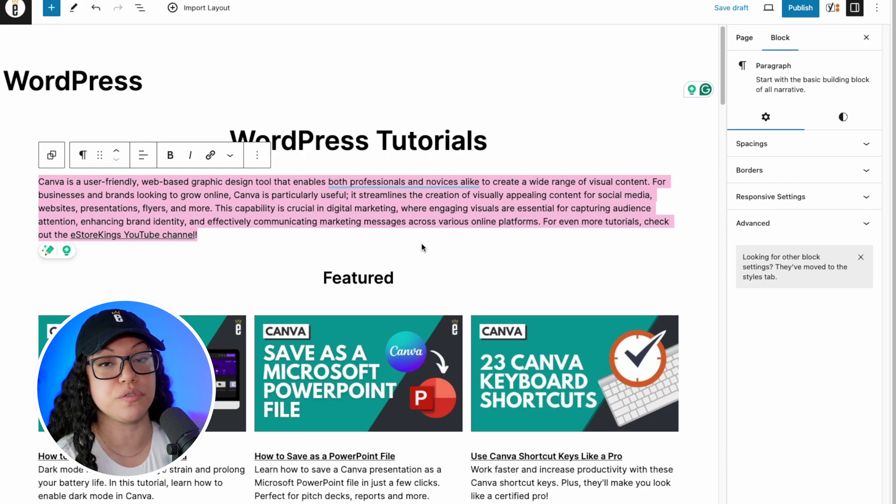
{"action": "type", "text": "WordPress is a versatile and user-friendly content management system (CMS) that powers millions of websites around the world. Ideal for beginners and experts alike, it offers extensive customization through themes and plugins, allowing you to create anything from blogs to eCommerce stores to informational websites. Be sure to check out the eStoreKings YouTube channel for even more tutorials."}
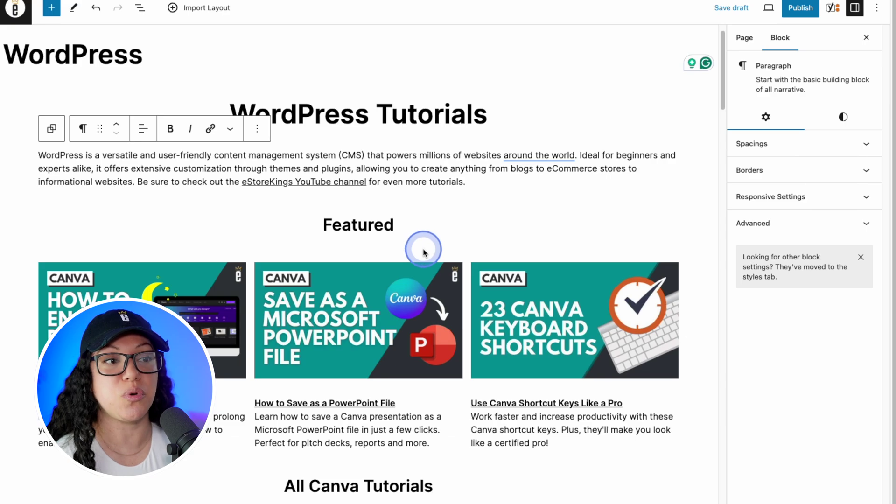
Step: Replace the first card's Dark Mode image with the Instagram Feed thumbnail from the Media Library
{"action": "left_click", "coordinate": [179, 299]}
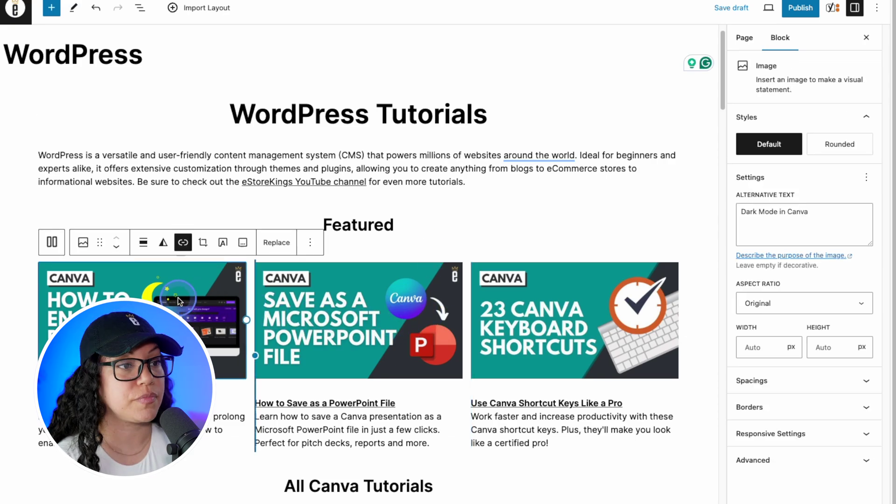
{"action": "left_click", "coordinate": [279, 244]}
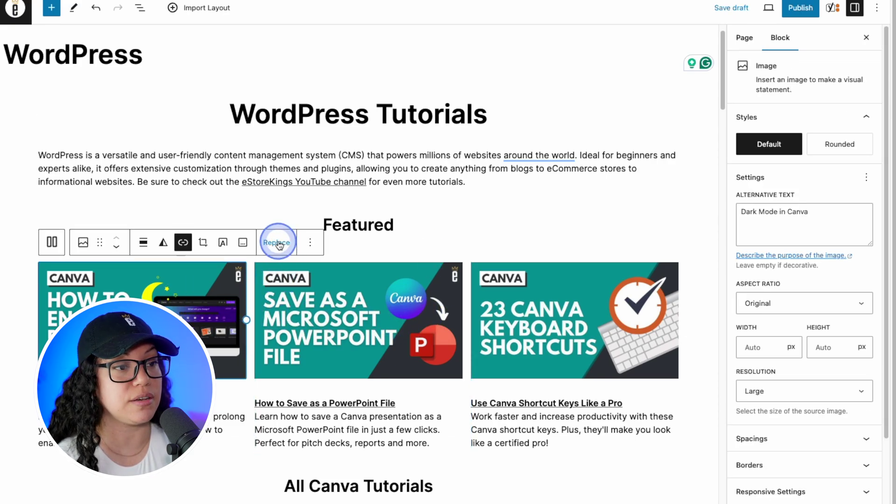
{"action": "left_click", "coordinate": [279, 244]}
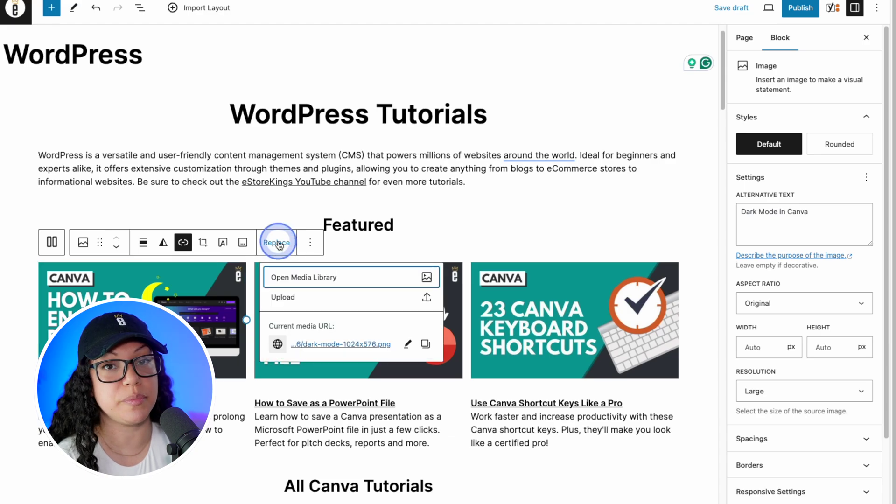
{"action": "left_click", "coordinate": [300, 278]}
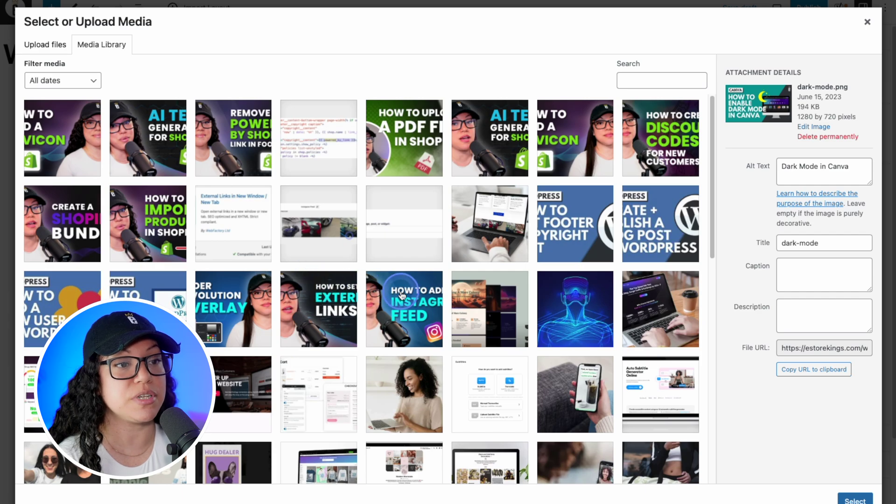
{"action": "left_click", "coordinate": [402, 295]}
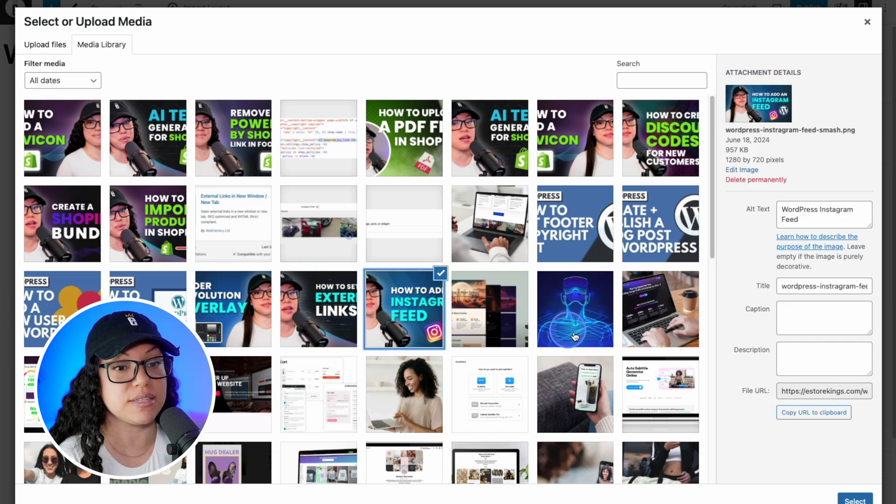
{"action": "left_click", "coordinate": [855, 499]}
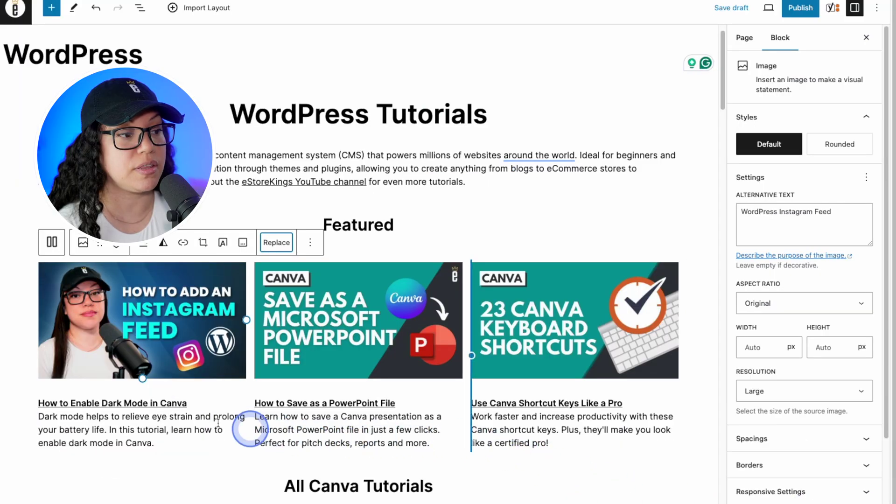
Step: Replace the first card's text with the 'Add an Instagram Feed to Your Homepage' title and description
{"action": "left_click", "coordinate": [38, 403]}
{"action": "left_click_drag", "start_coordinate": [39, 403], "coordinate": [168, 440]}
{"action": "type", "text": "Add an Instagram Feed to your Homepage Learn how to add an Instagram Feed to your website's homepage using the free Smash Balloon WordPress plugin."}
{"action": "scroll", "coordinate": [168, 441], "scroll_direction": "down", "scroll_amount": 1}
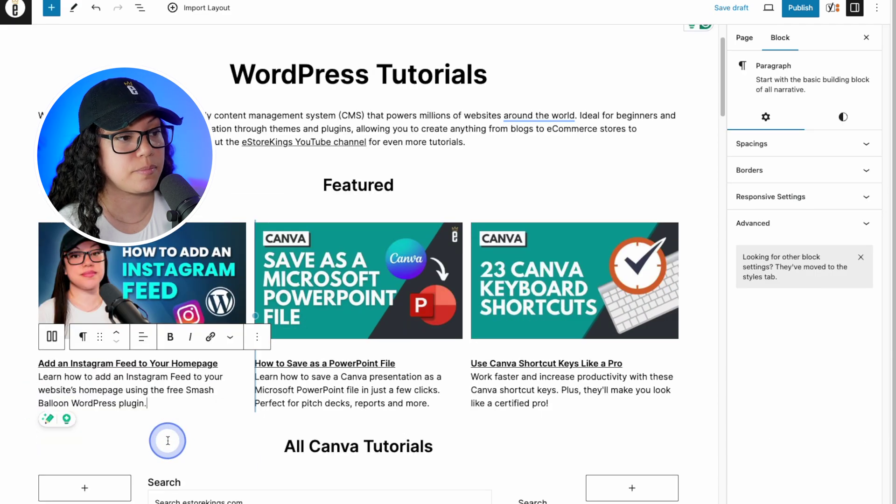
Step: Give the middle card the External Links thumbnail and paste the External Links title and description
{"action": "left_click", "coordinate": [376, 262]}
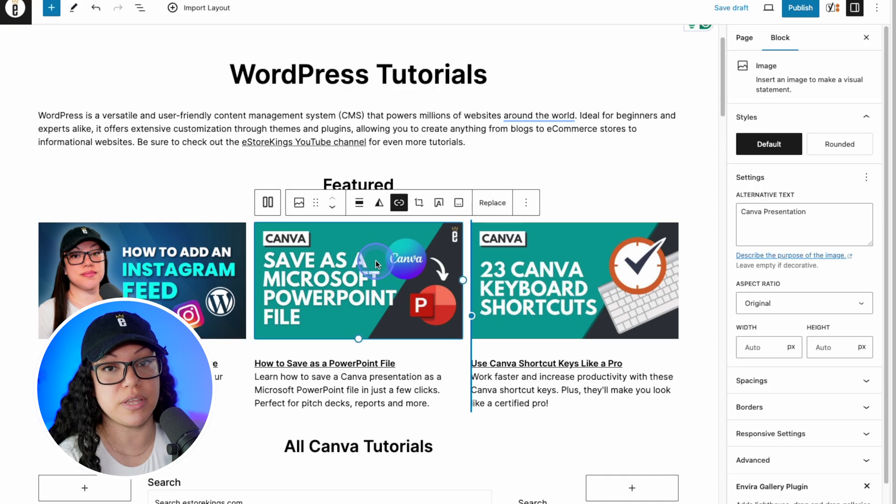
{"action": "left_click", "coordinate": [493, 217]}
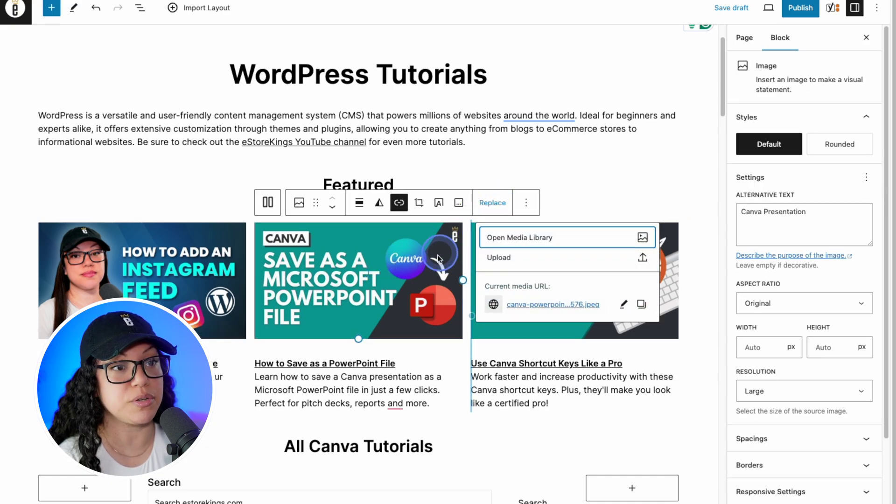
{"action": "left_click", "coordinate": [504, 239]}
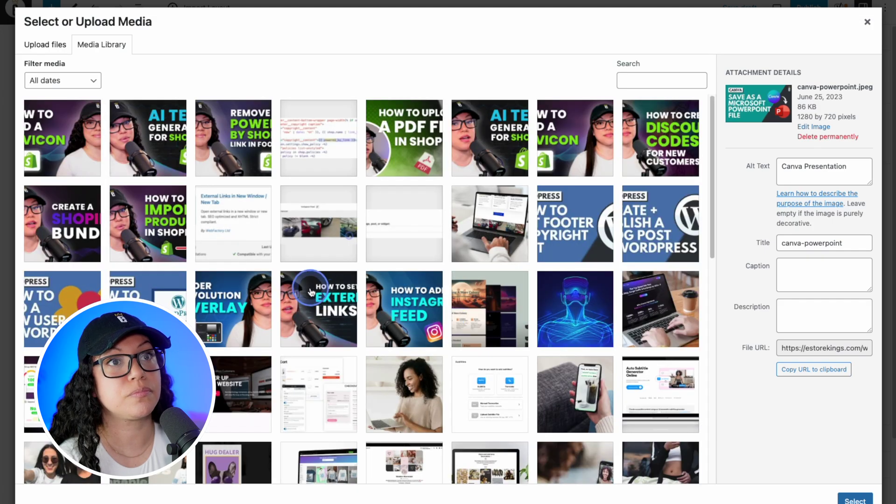
{"action": "left_click", "coordinate": [311, 292]}
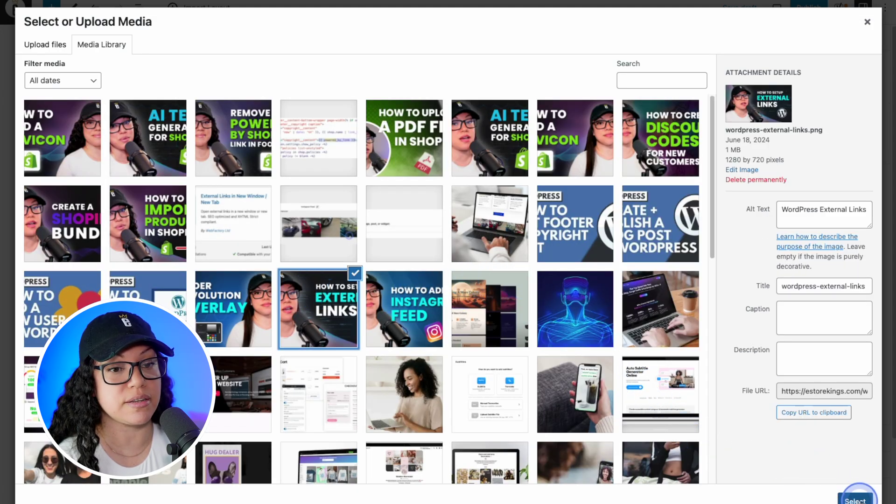
{"action": "left_click", "coordinate": [844, 497]}
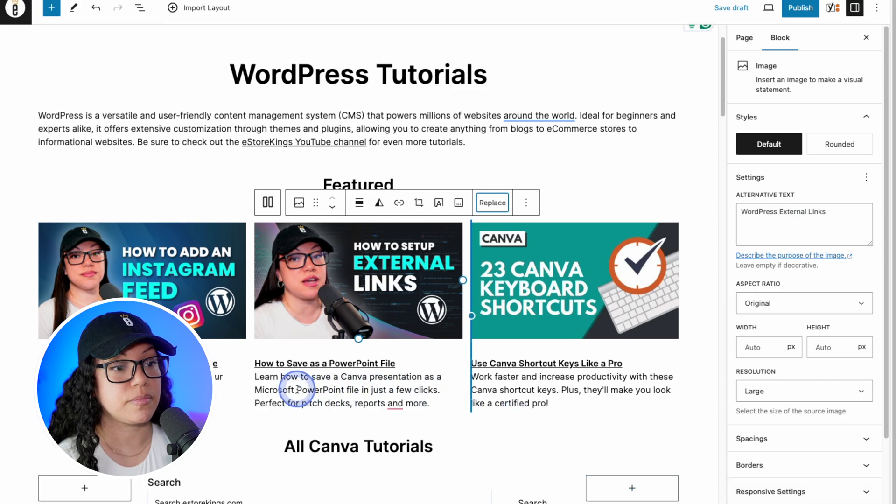
{"action": "left_click", "coordinate": [297, 388]}
{"action": "left_click_drag", "start_coordinate": [429, 403], "coordinate": [265, 369]}
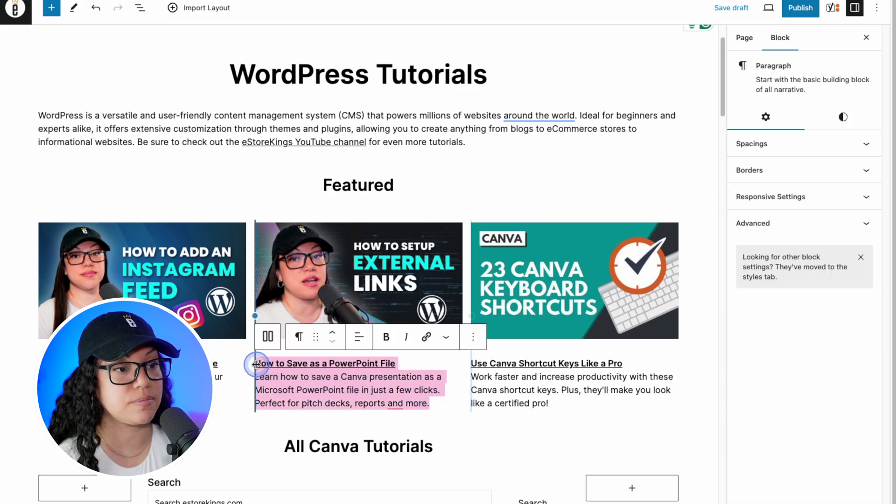
{"action": "type", "text": "Open All External Links in a New Tab Learn how to automatically open WordPress external links in a new tab or window using this WordPress plugin."}
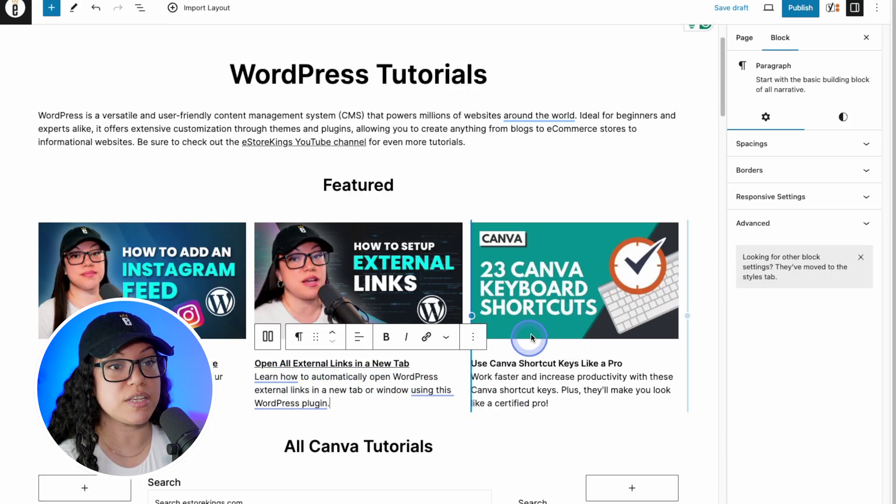
Step: Give the third card the Slider Revolution Overlay image and the text 'Tutorial coming soon!'
{"action": "left_click", "coordinate": [672, 248]}
{"action": "left_click", "coordinate": [671, 205]}
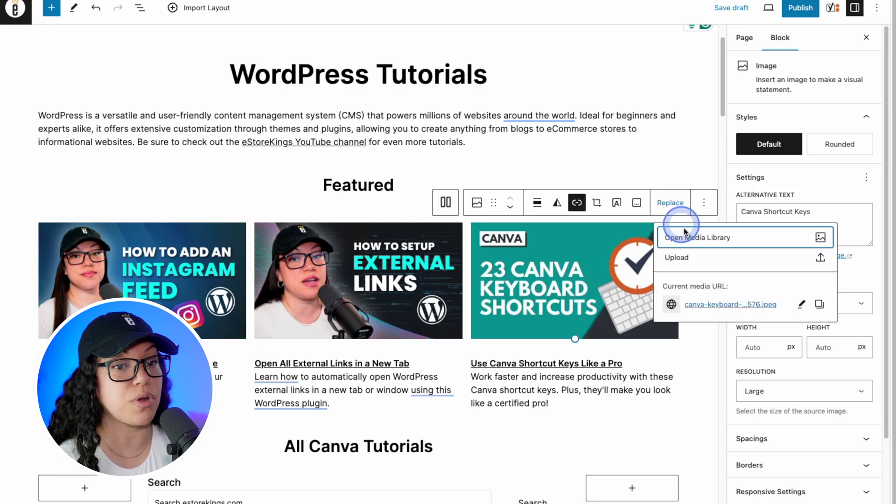
{"action": "left_click", "coordinate": [679, 236]}
{"action": "left_click", "coordinate": [237, 303]}
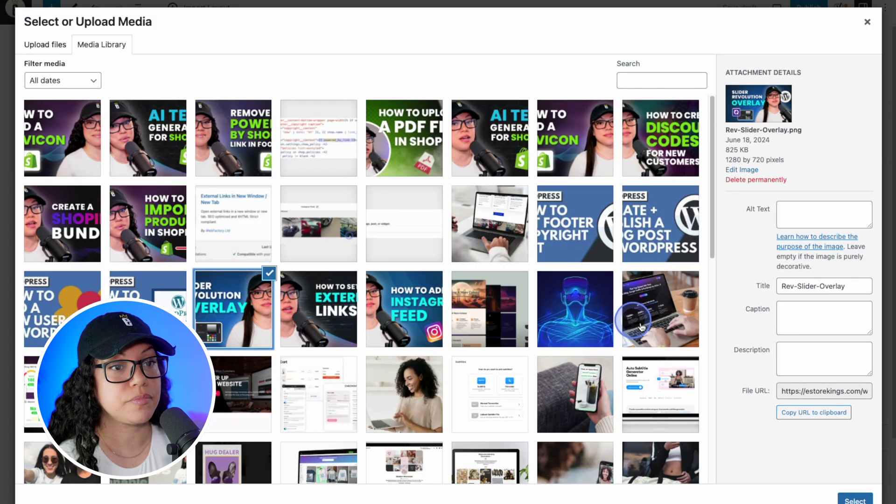
{"action": "left_click", "coordinate": [854, 499]}
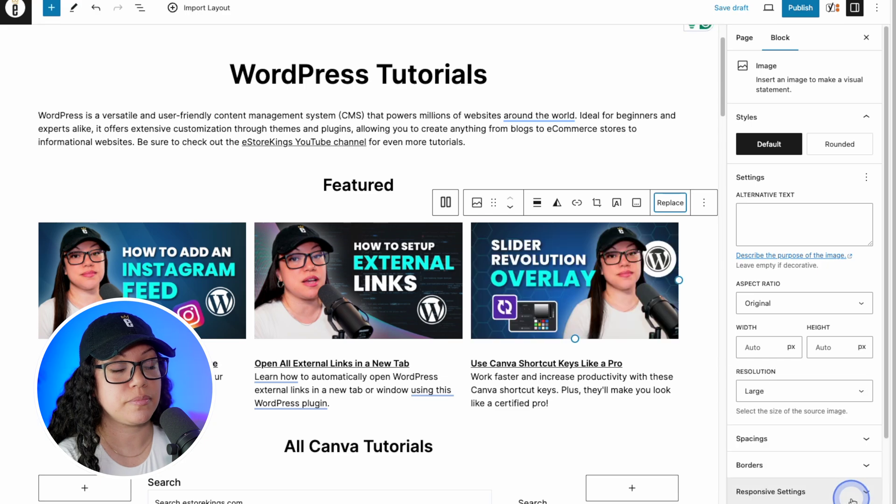
{"action": "left_click", "coordinate": [572, 389]}
{"action": "triple_click", "coordinate": [571, 388]}
{"action": "type", "text": "Tutori"}
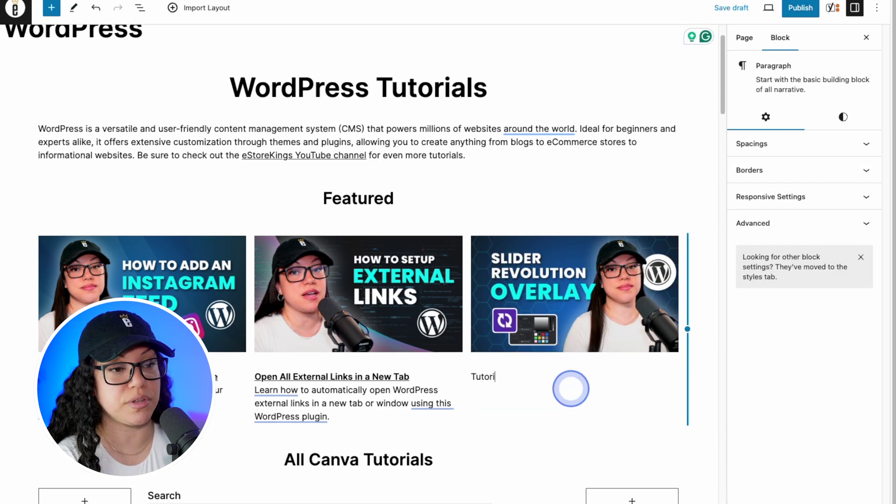
{"action": "type", "text": "al coming soon"}
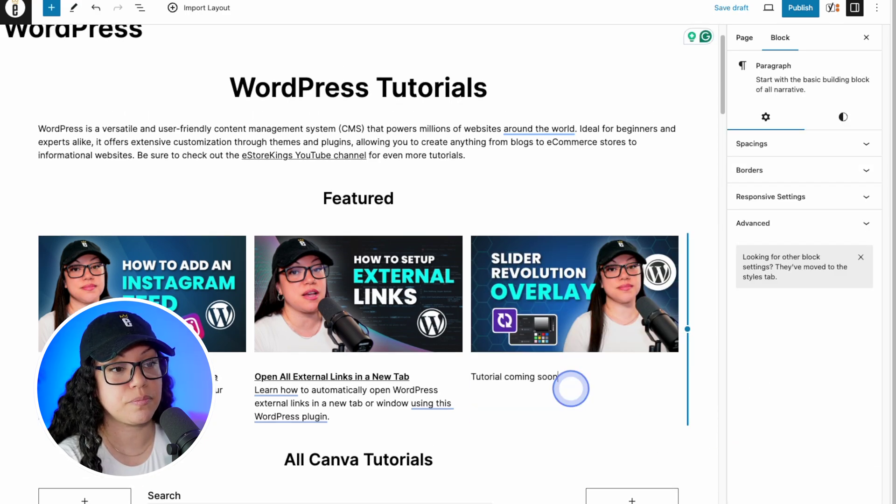
{"action": "type", "text": "!"}
Step: Preview the WordPress Tutorials page in a new browser tab
{"action": "left_click", "coordinate": [769, 9]}
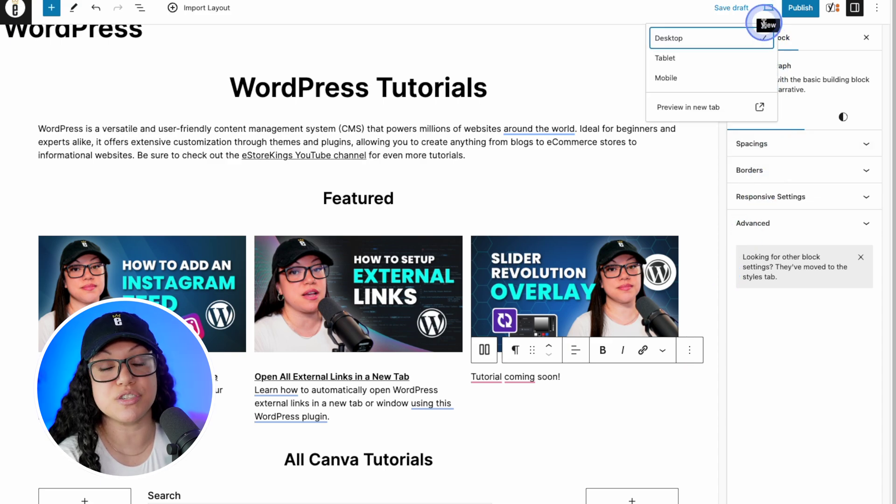
{"action": "left_click", "coordinate": [733, 108]}
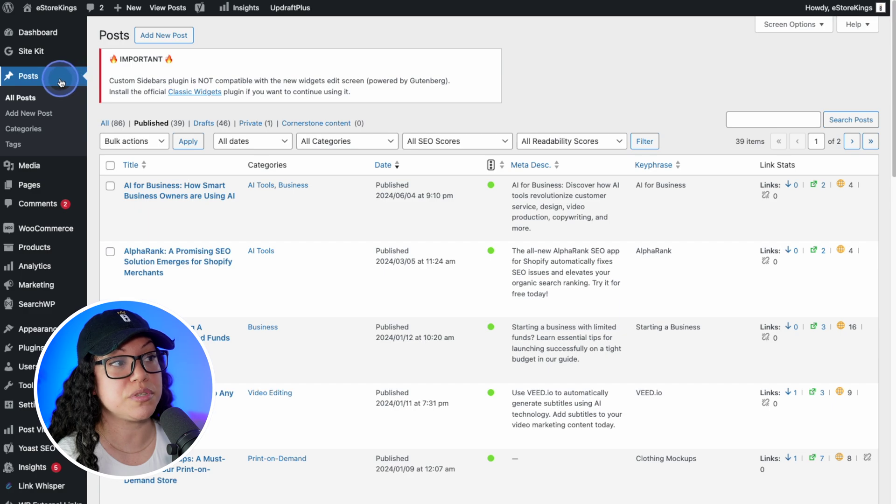
Step: Reveal the Duplicate This row action on a post in the All Posts list
{"action": "mouse_move", "coordinate": [208, 206]}
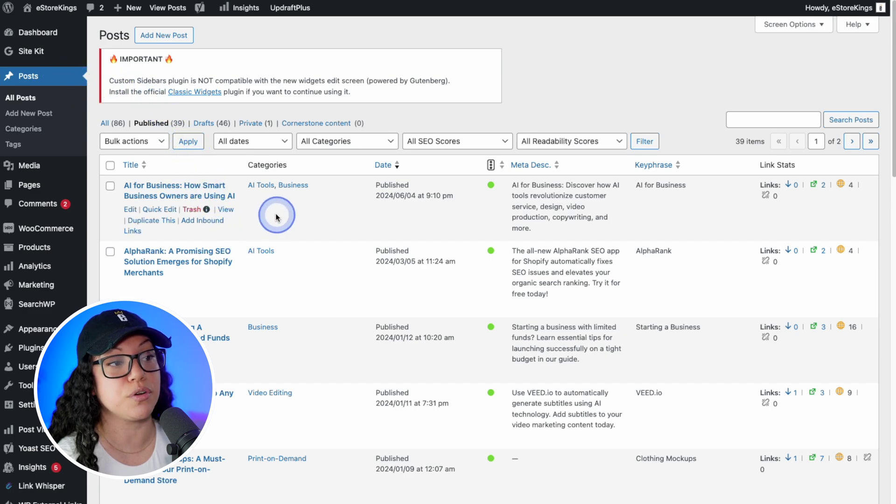